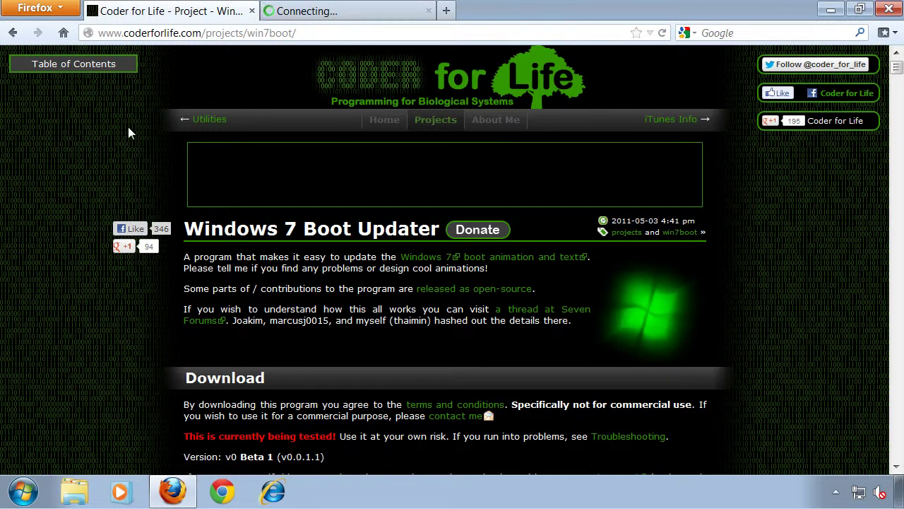
Step: Scroll the Coder for Life page down to the Download section
scroll(44, 224, "down", 2)
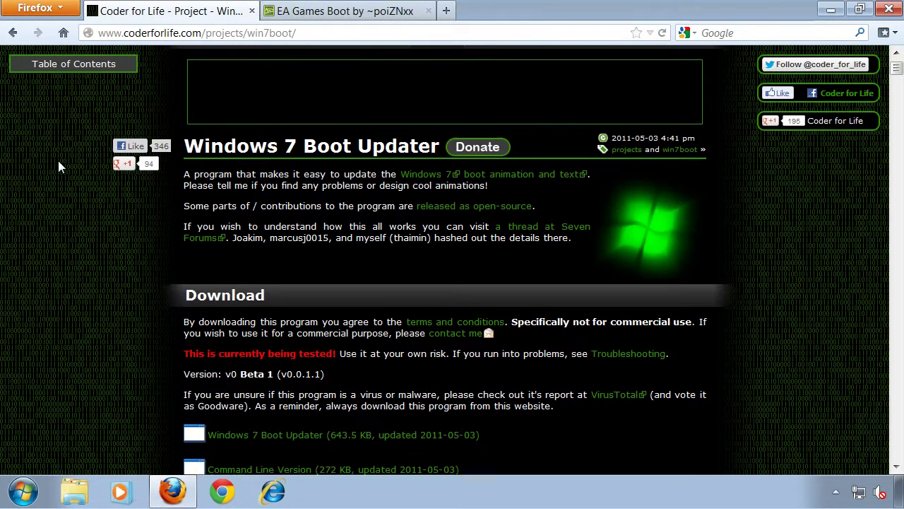
scroll(58, 164, "down", 2)
scroll(60, 161, "up", 4)
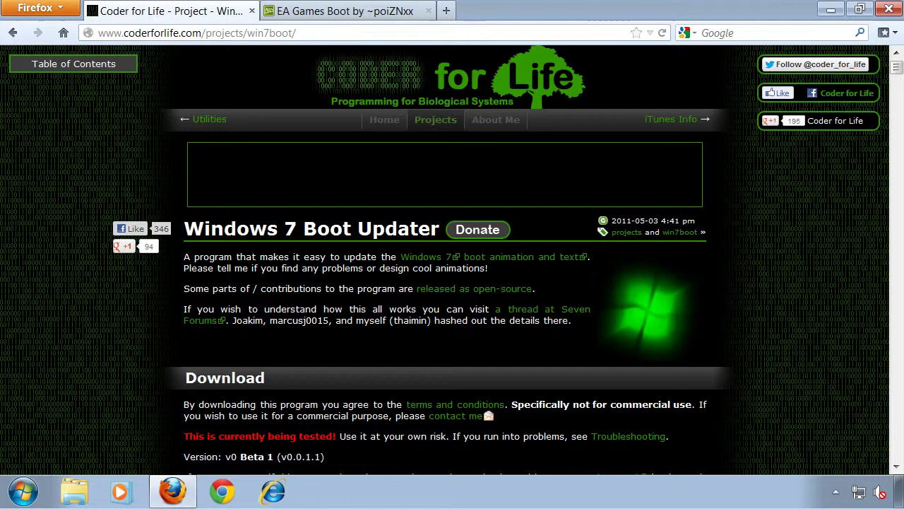
scroll(66, 212, "down", 2)
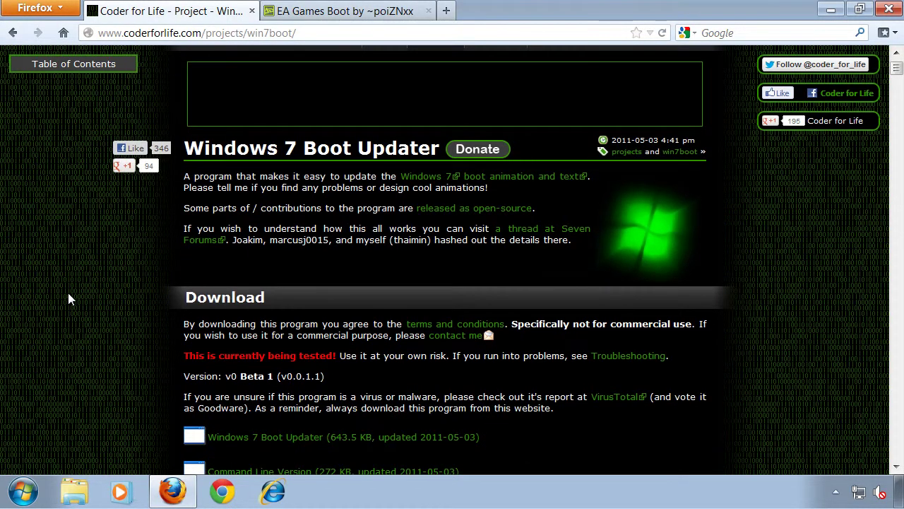
scroll(103, 249, "down", 1)
scroll(106, 203, "down", 2)
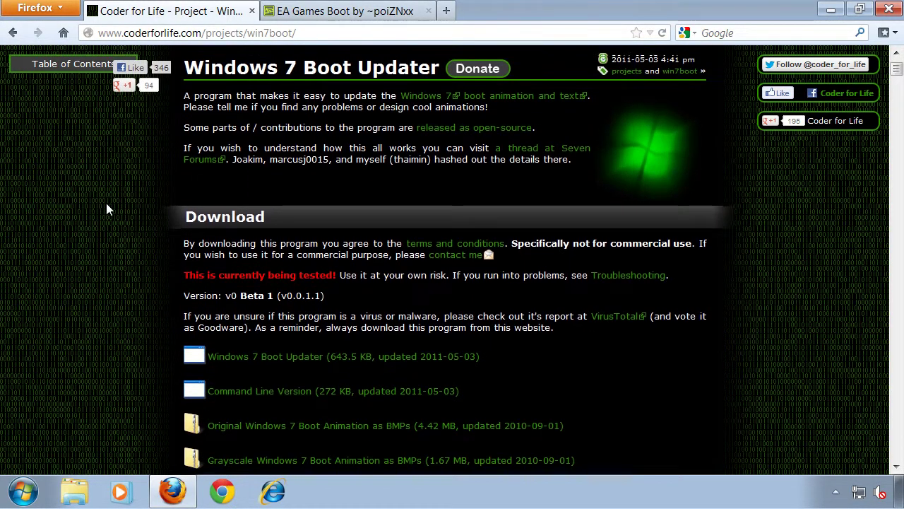
scroll(97, 201, "down", 1)
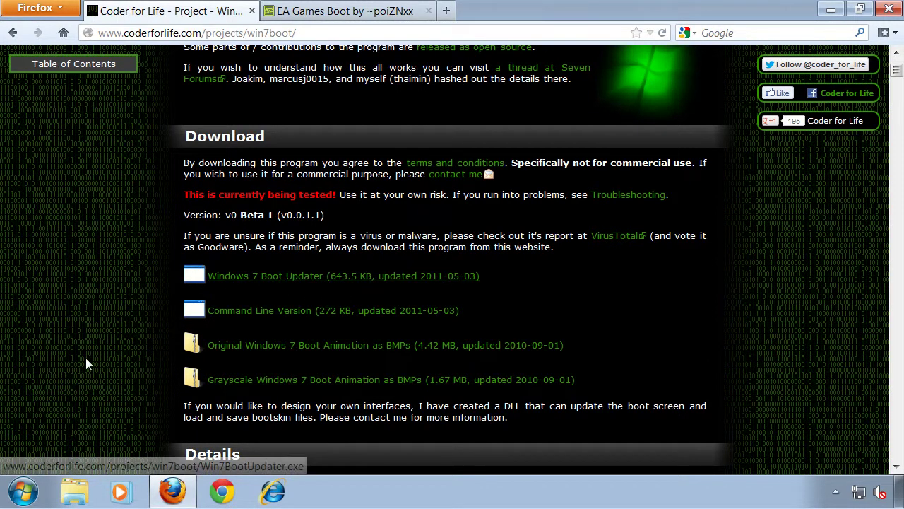
Step: Launch Win7BootUpdater.exe from the Downloads folder and position its window
left_click(74, 491)
left_click(145, 136)
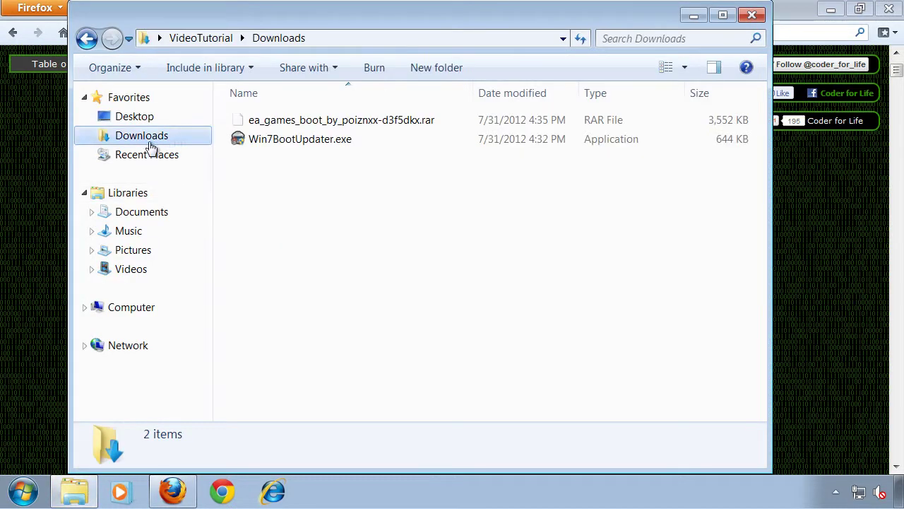
double_click(301, 141)
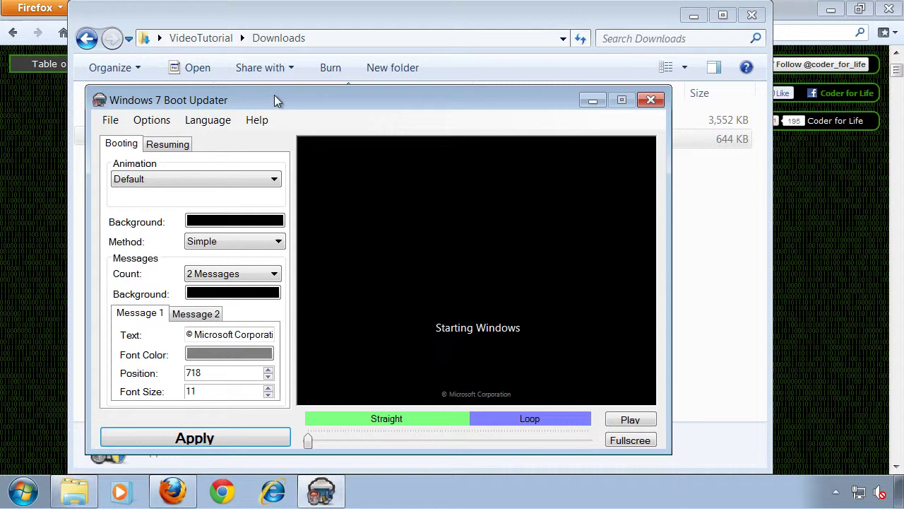
left_click_drag(275, 97, 283, 75)
Step: Minimize Explorer and Firefox so the Boot Updater window sits alone on the desktop
left_click(693, 17)
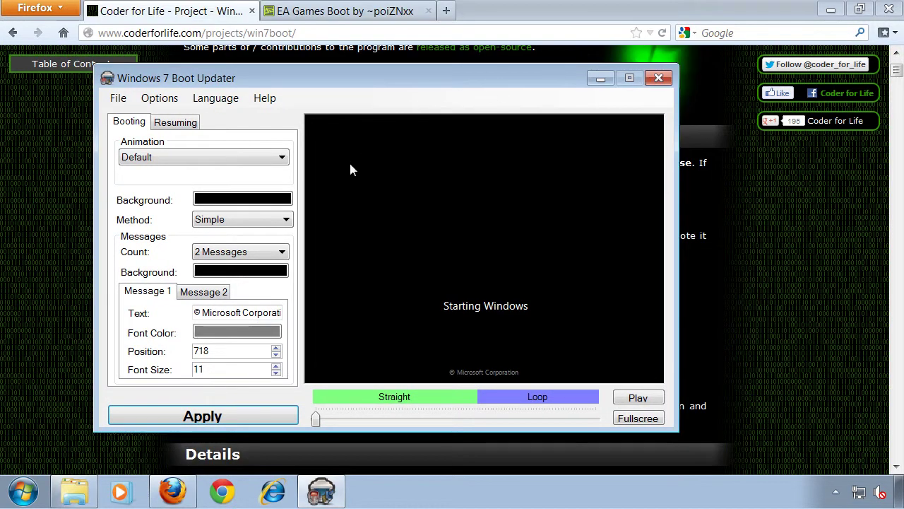
left_click(832, 11)
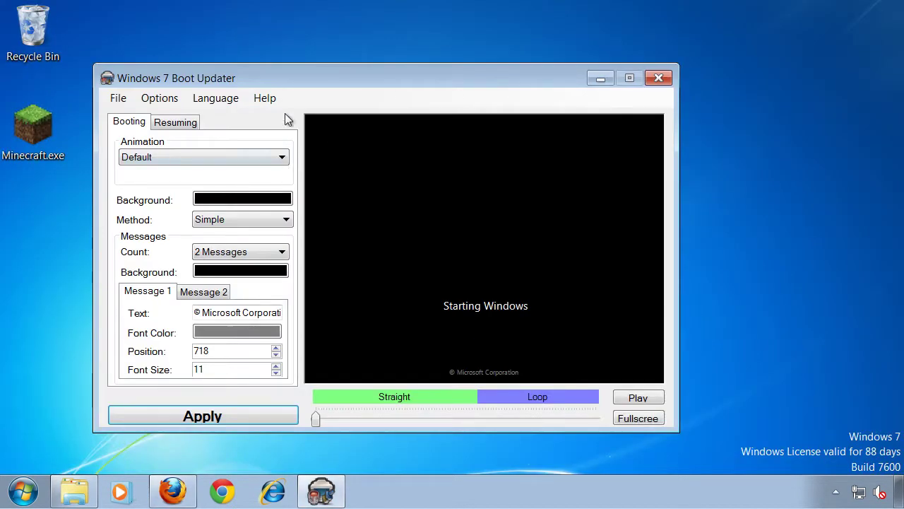
left_click_drag(321, 73, 329, 57)
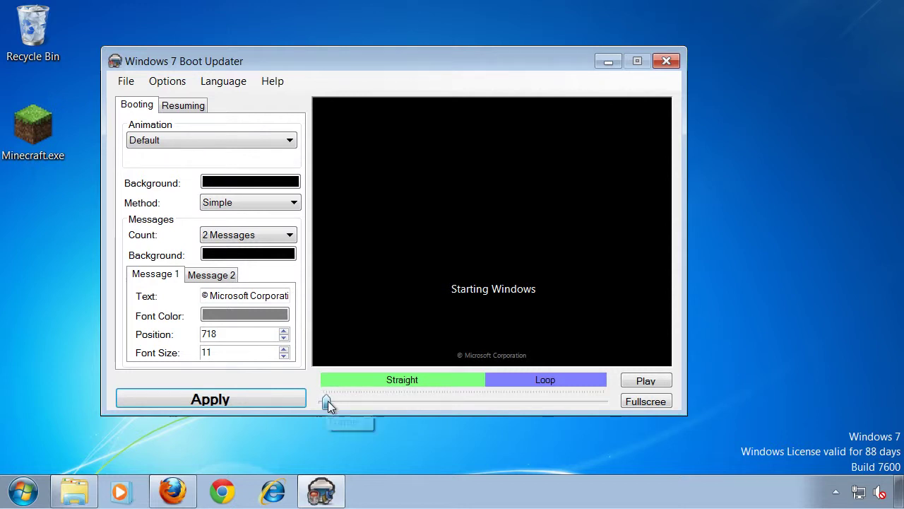
mouse_move(328, 400)
left_mouse_down()
mouse_move(573, 403)
mouse_move(323, 401)
left_mouse_up()
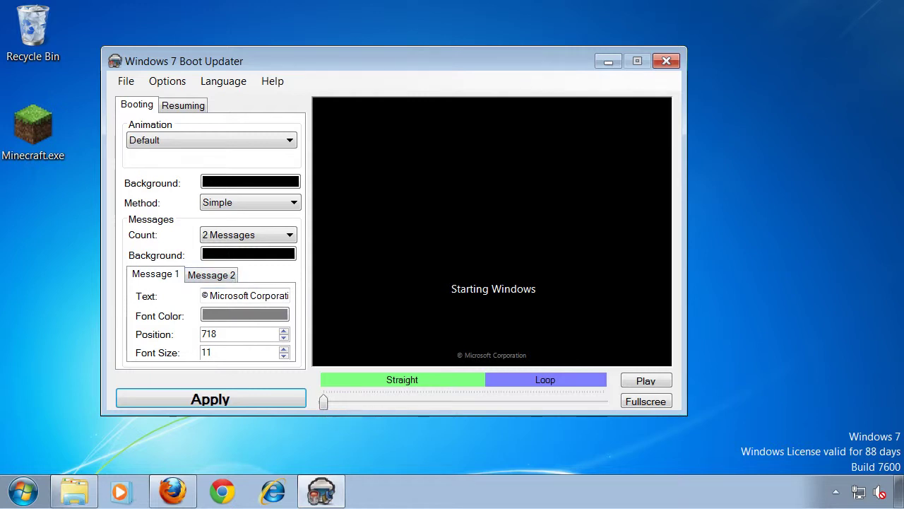
Step: Change Message 1 text to 'Name' and Message 2 text to 'Boot up!'
key("Tab")
type("N")
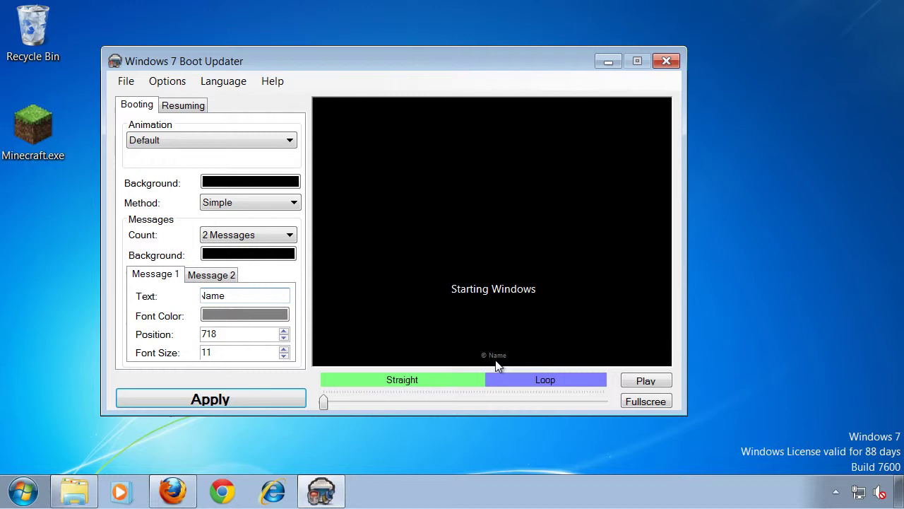
mouse_move(324, 401)
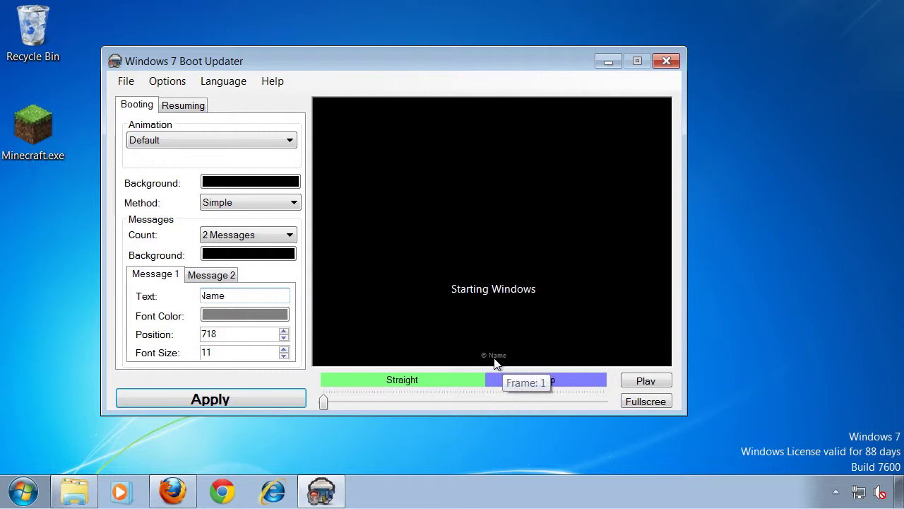
left_click(228, 282)
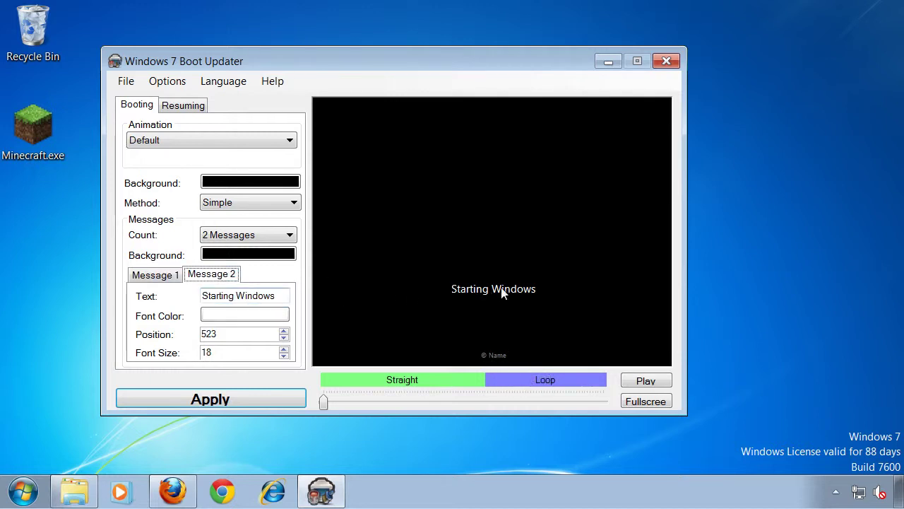
left_click_drag(273, 295, 91, 290)
type("B")
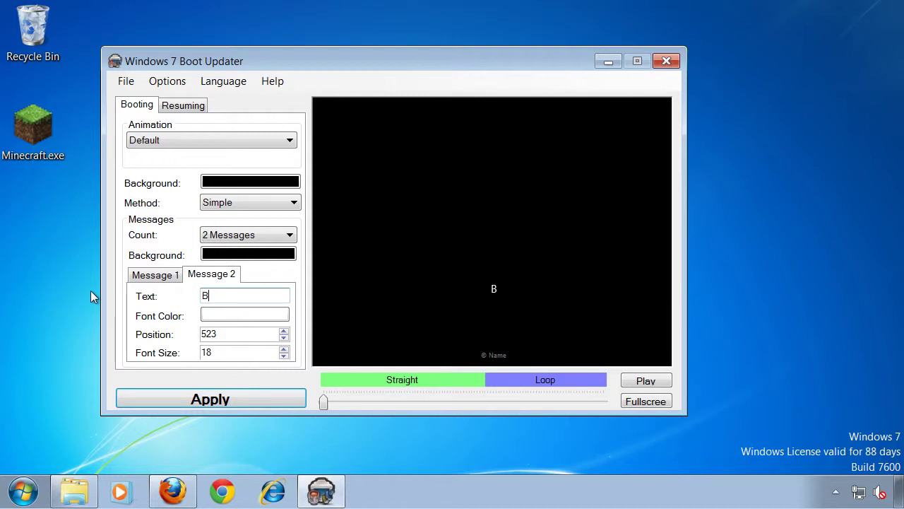
type("oot up!")
Step: Preview the animation around frame 45, check the Resuming screen settings, and return to Firefox
left_click(159, 274)
left_click_drag(322, 404, 443, 401)
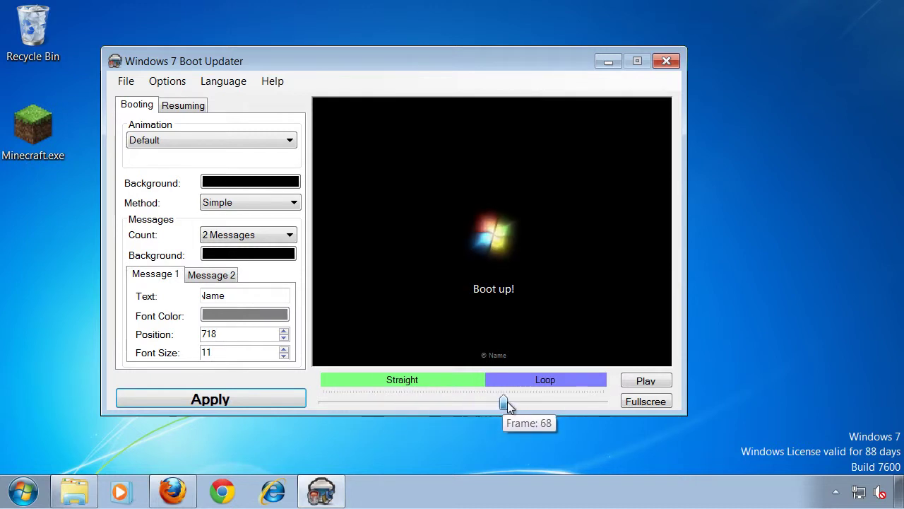
mouse_move(444, 401)
left_mouse_down()
mouse_move(426, 393)
mouse_move(313, 398)
left_mouse_up()
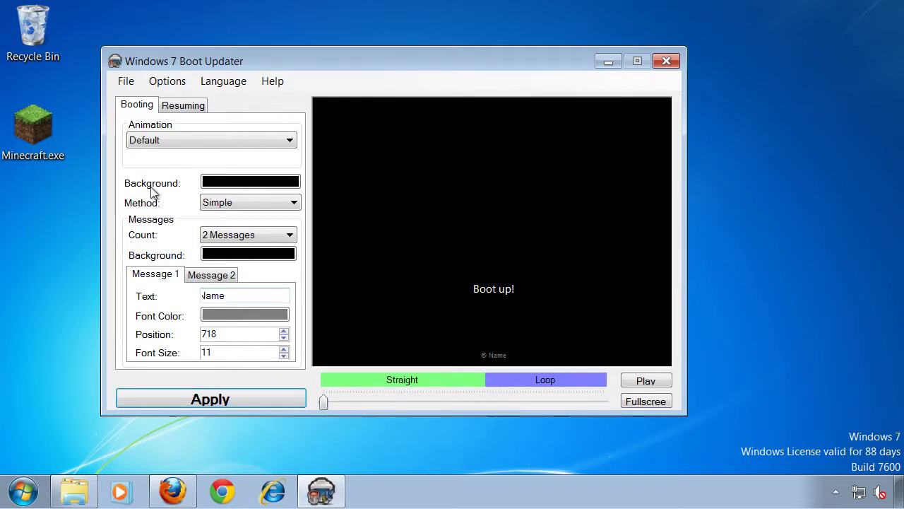
left_click(183, 107)
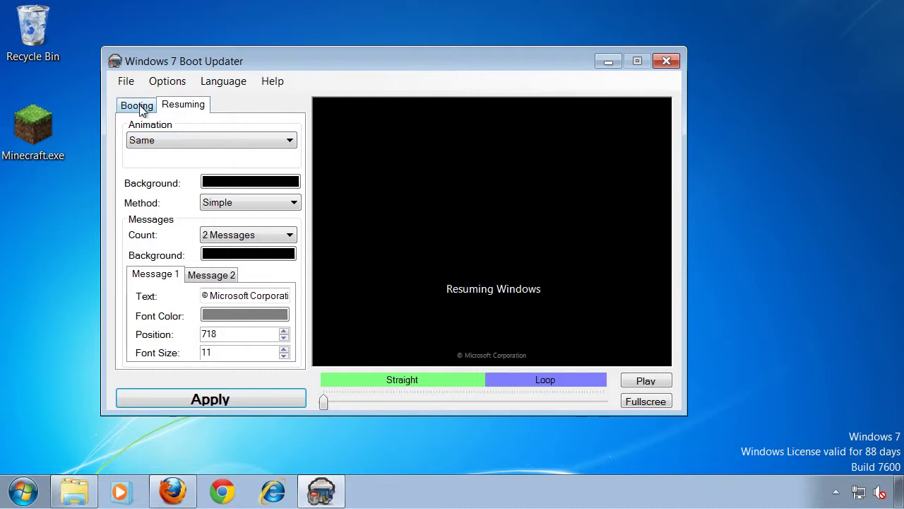
left_click(139, 107)
left_click(192, 107)
left_click(131, 111)
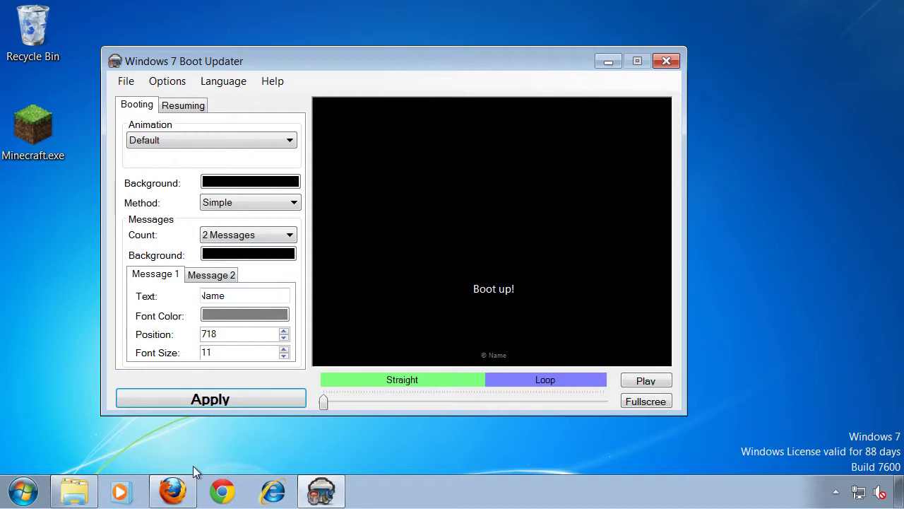
left_click(182, 489)
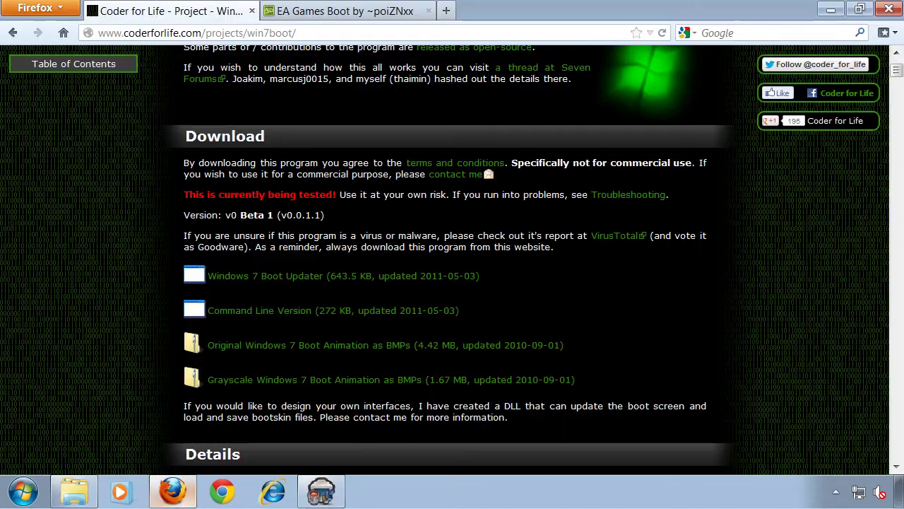
Step: Extract the downloaded EA Games Boot RAR into its own ea_games_boot_by_poiznxx-d3f5dkx folder
left_click(352, 16)
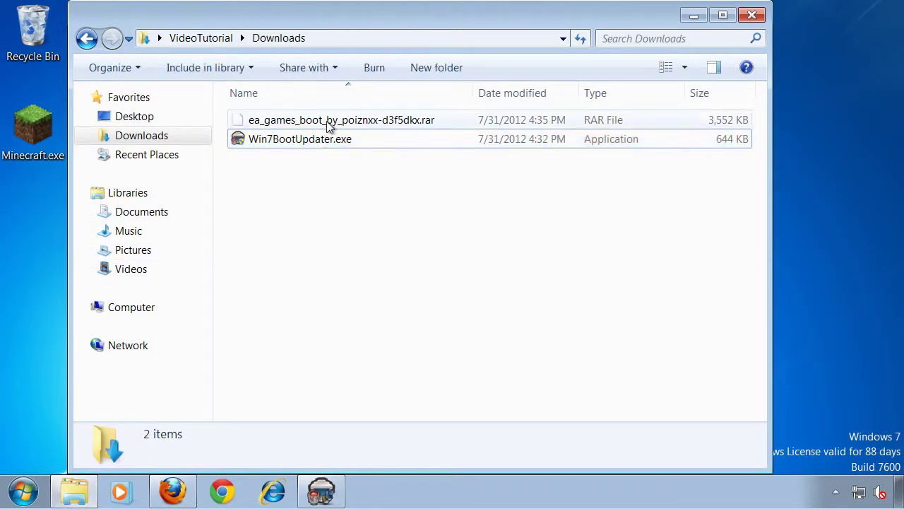
right_click(329, 122)
mouse_move(368, 147)
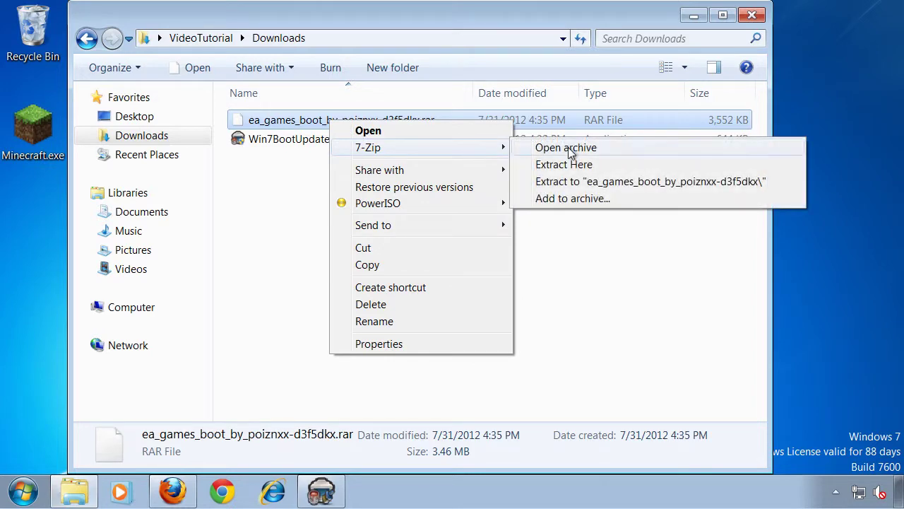
left_click(593, 183)
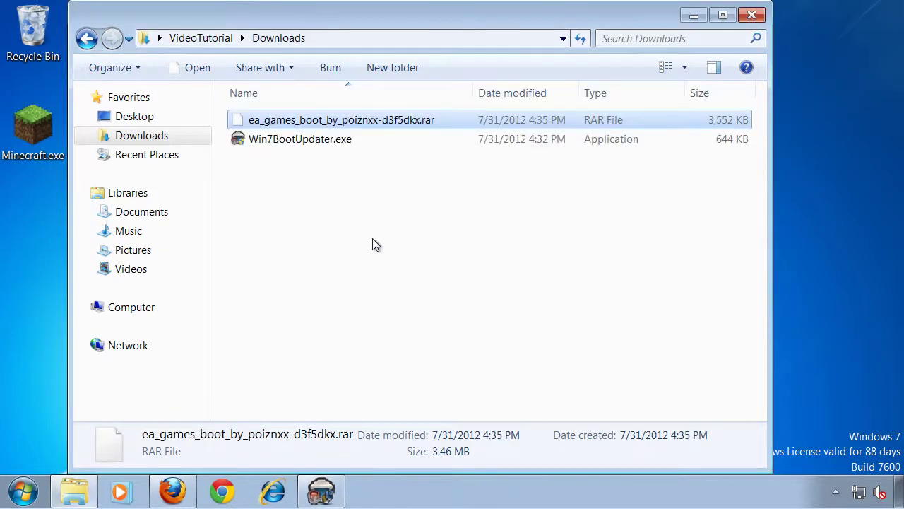
Step: Load the EA.bs7 boot skin from the extracted ea_games_boot folder in Downloads
left_click(694, 16)
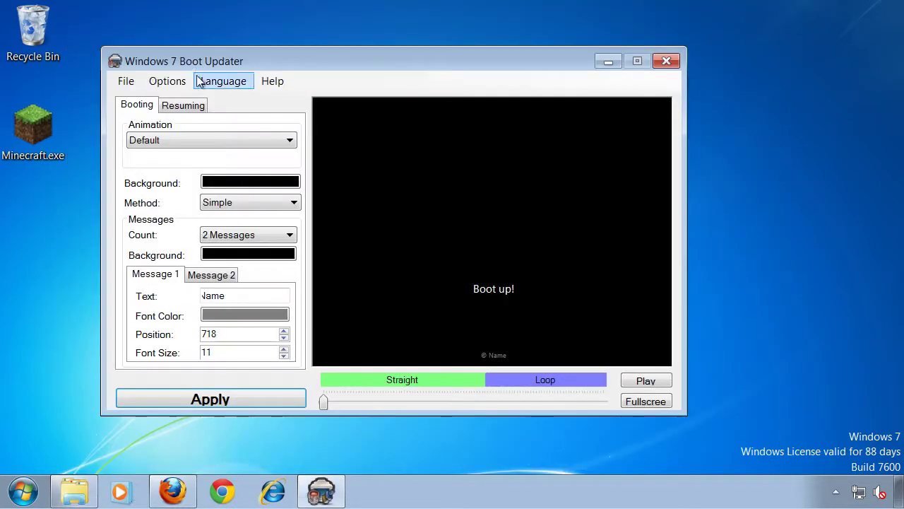
left_click_drag(296, 59, 286, 56)
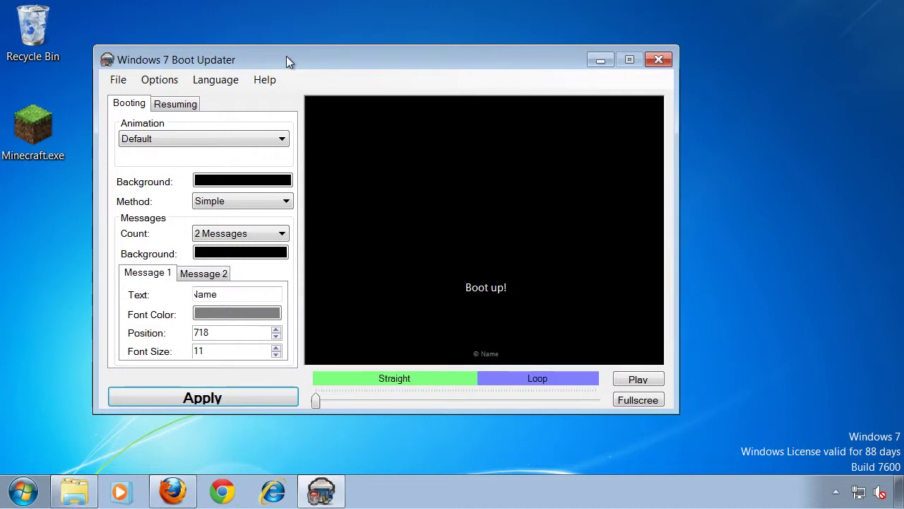
left_click(126, 83)
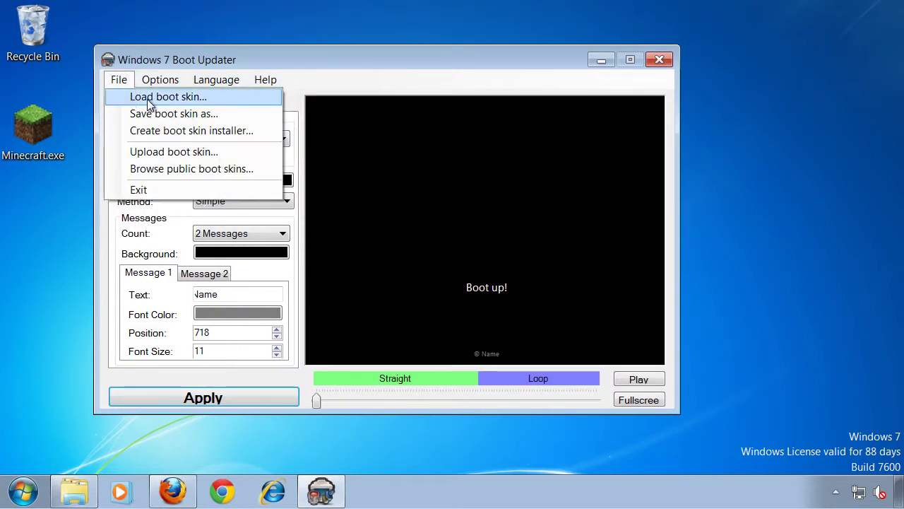
left_click(239, 99)
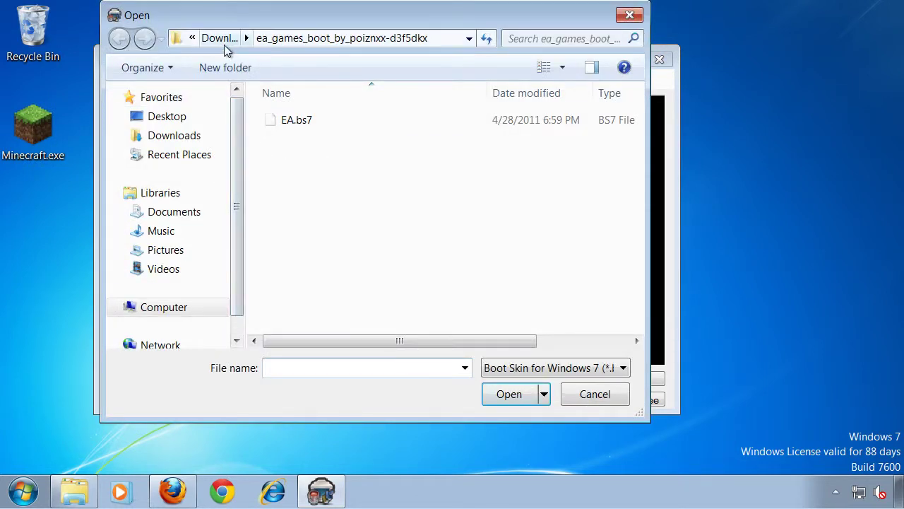
left_click(224, 41)
double_click(344, 122)
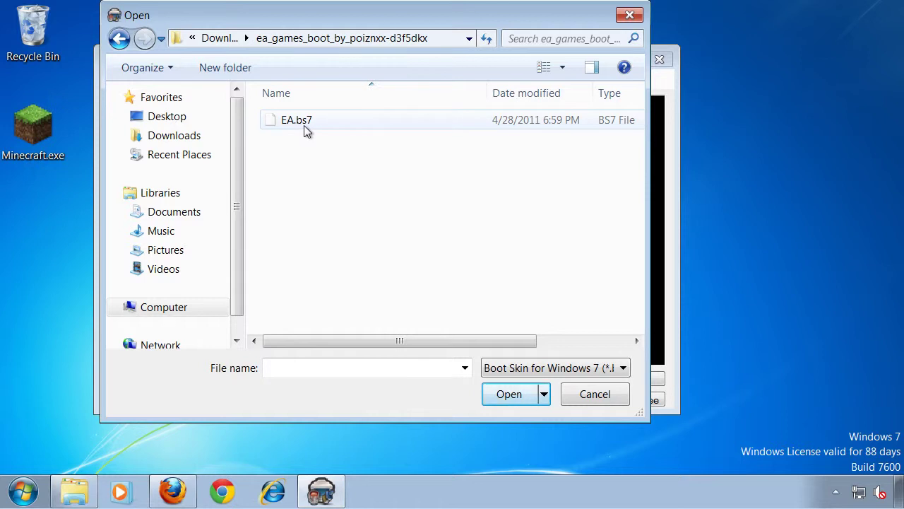
double_click(296, 120)
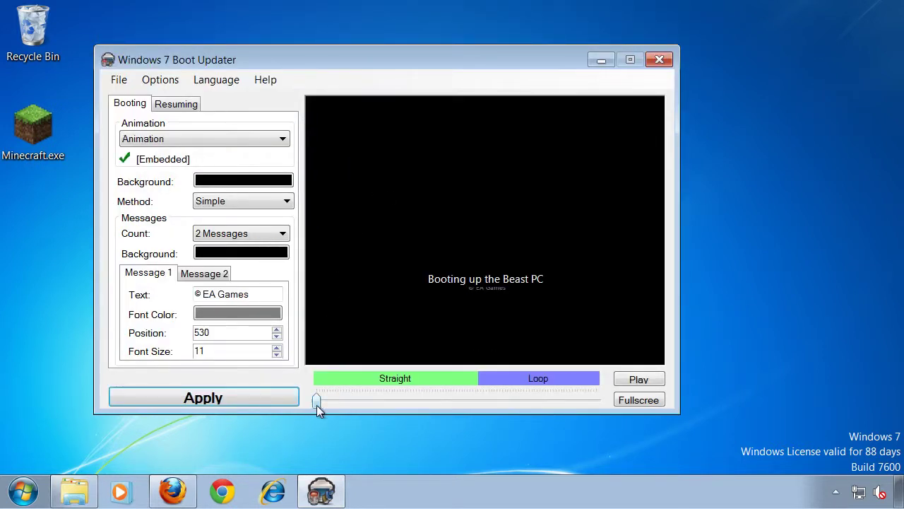
Step: Apply the EA Games boot skin to the system, confirm success, and close the updater
mouse_move(317, 401)
left_mouse_down()
mouse_move(609, 401)
mouse_move(285, 403)
left_mouse_up()
mouse_move(316, 401)
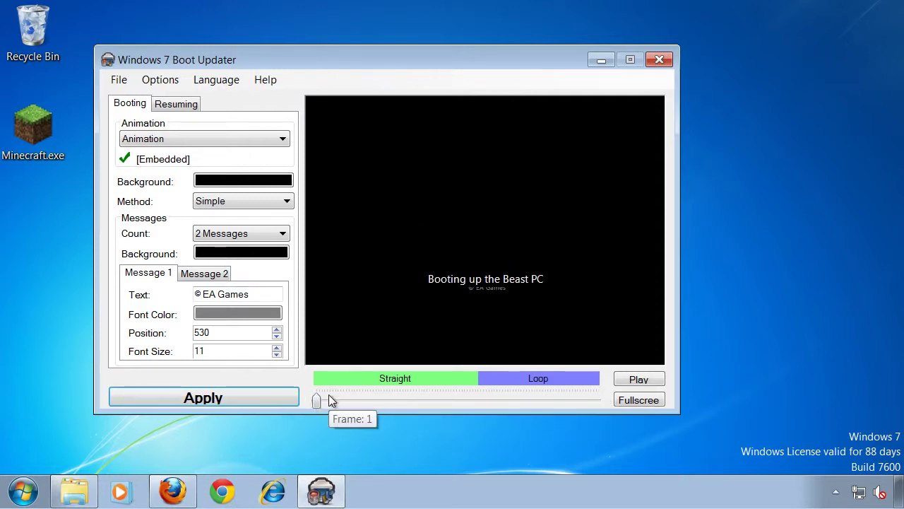
left_click(209, 400)
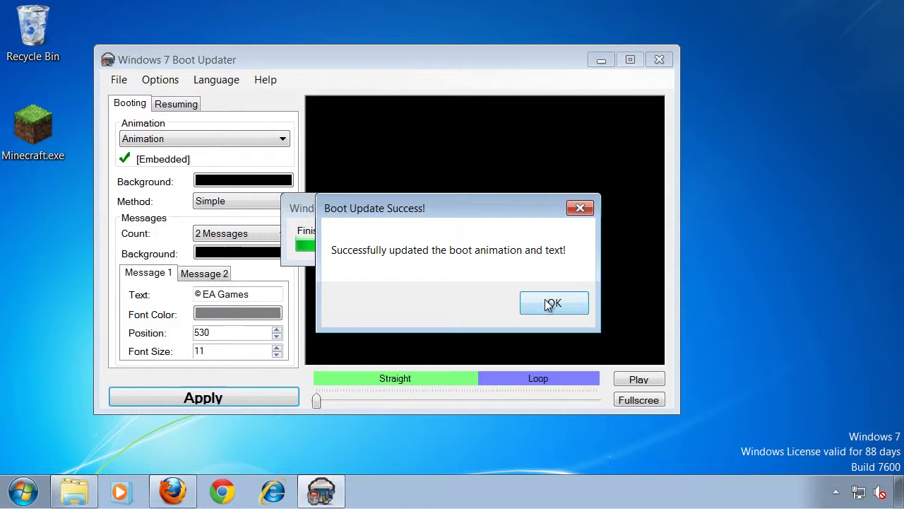
left_click(552, 303)
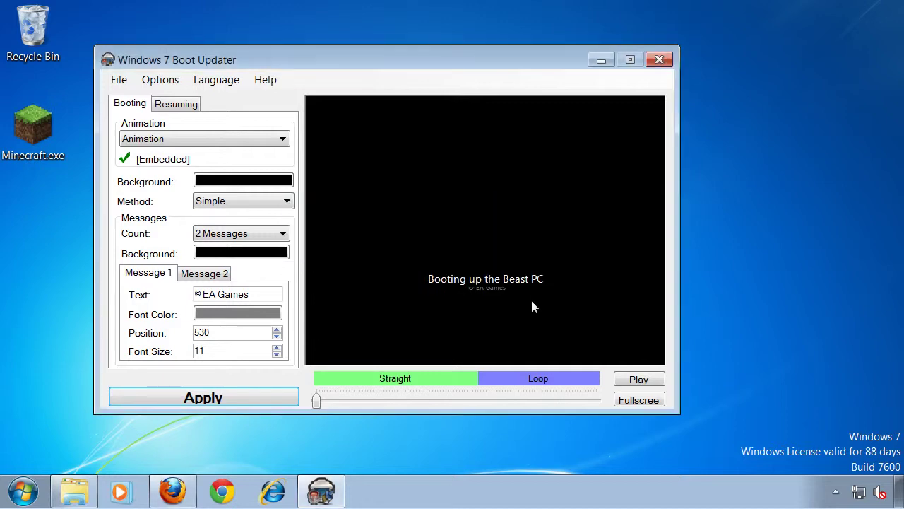
left_click(659, 60)
Step: Restart the computer from the Start menu
left_click(25, 491)
mouse_move(303, 447)
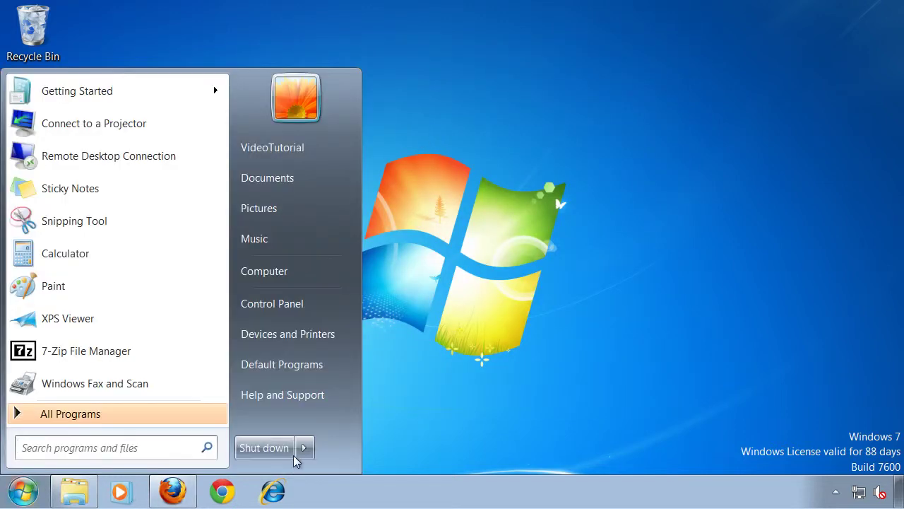
left_click(374, 432)
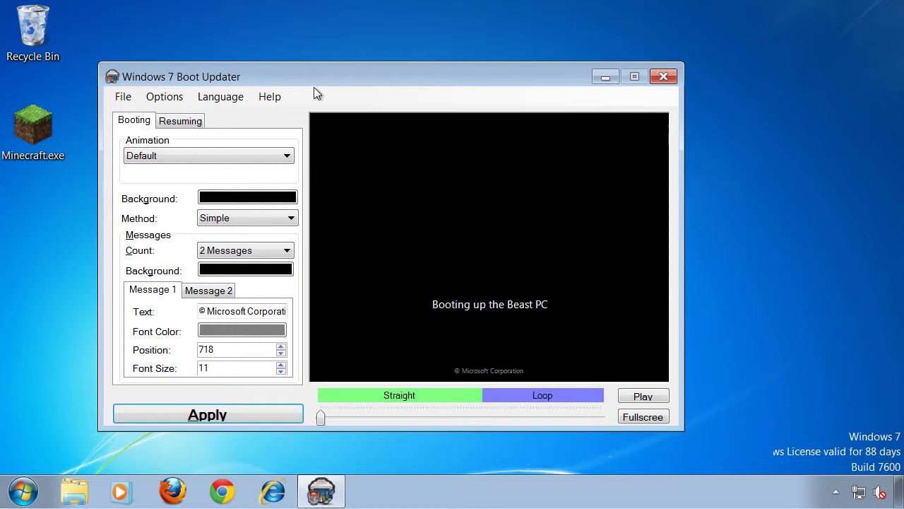
Step: Restore winload.exe, winresume.exe and bootmgr from backups and dismiss the restoration report
left_click(166, 99)
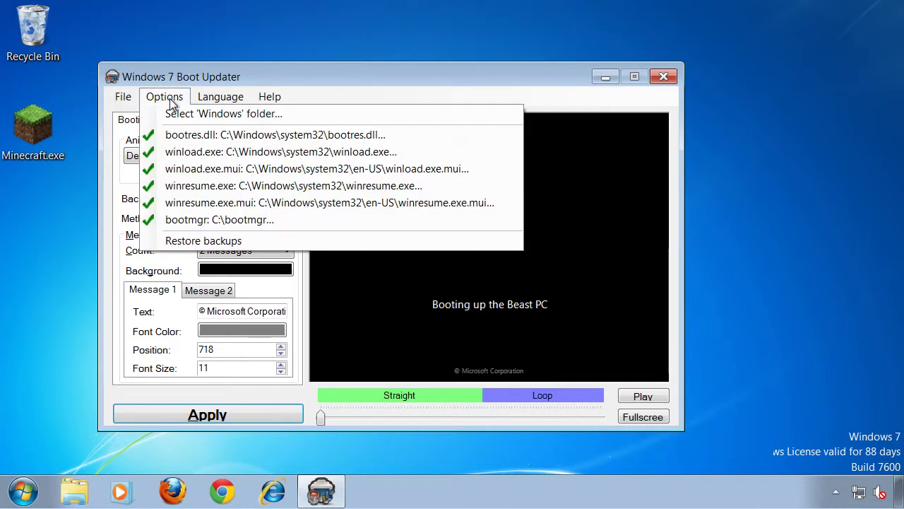
left_click(272, 243)
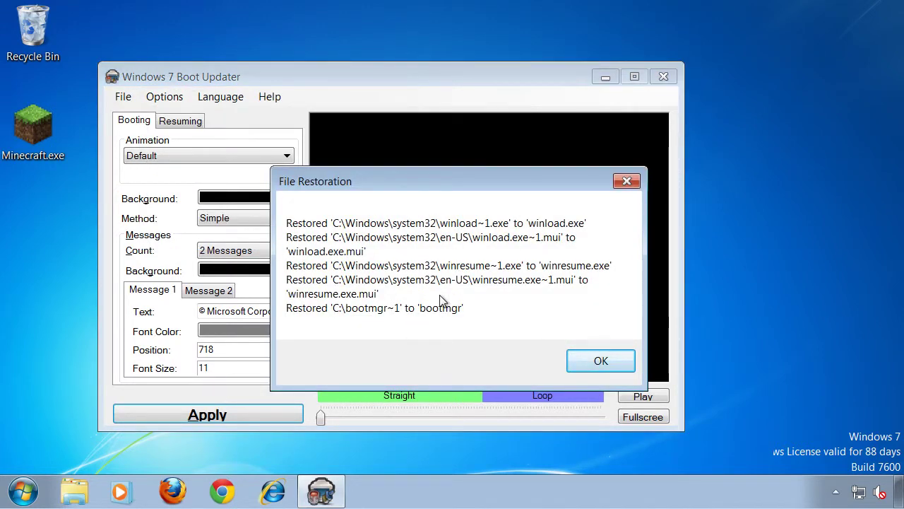
left_click(616, 360)
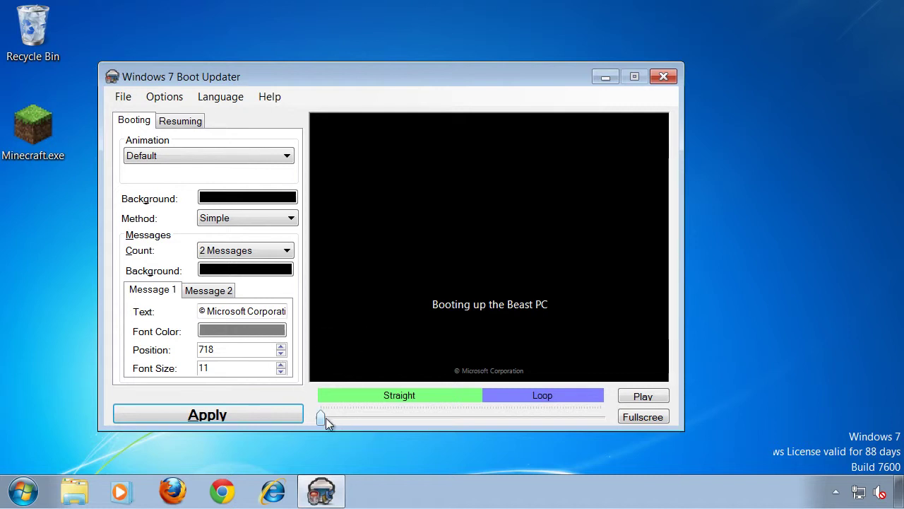
Step: Replace the Message 2 text with 'Starting Windows' and apply it to the boot screen
mouse_move(326, 417)
left_mouse_down()
mouse_move(549, 418)
mouse_move(320, 418)
left_mouse_up()
left_click(210, 292)
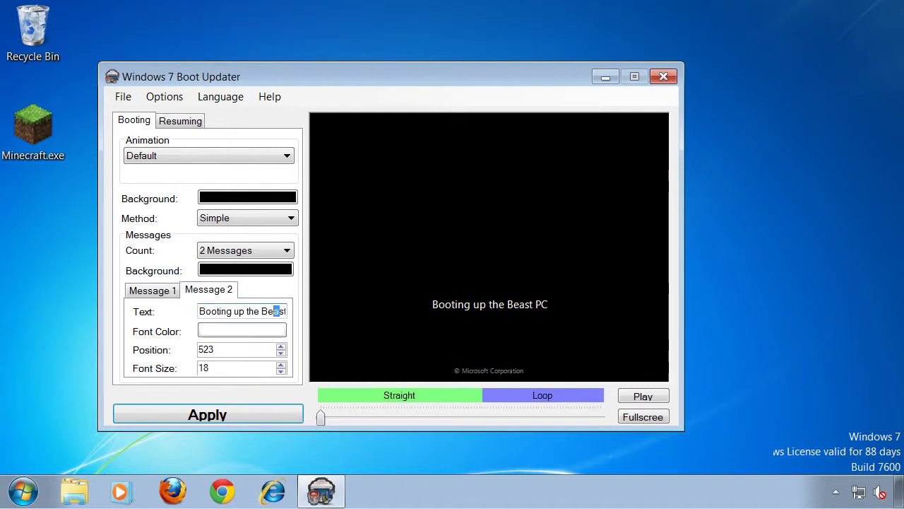
left_click_drag(277, 311, 163, 312)
key("BackSpace")
type("St")
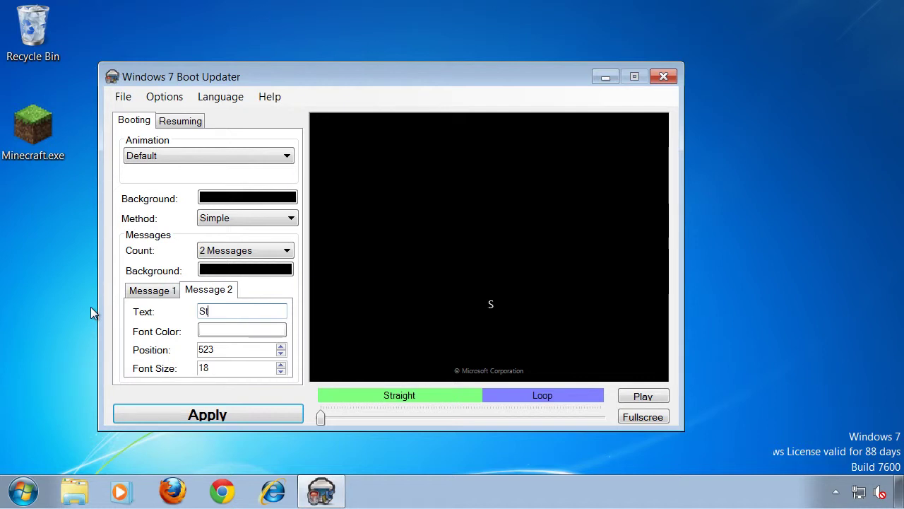
type("arting Windows")
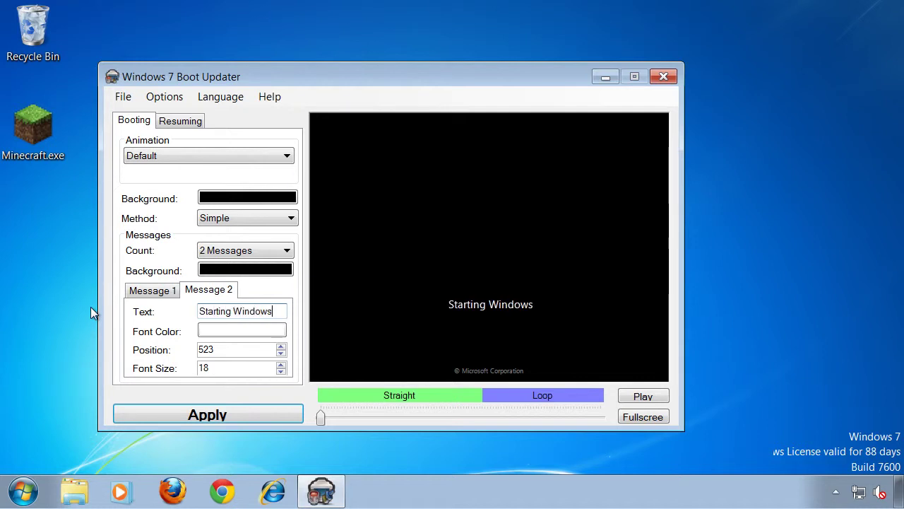
left_click(268, 413)
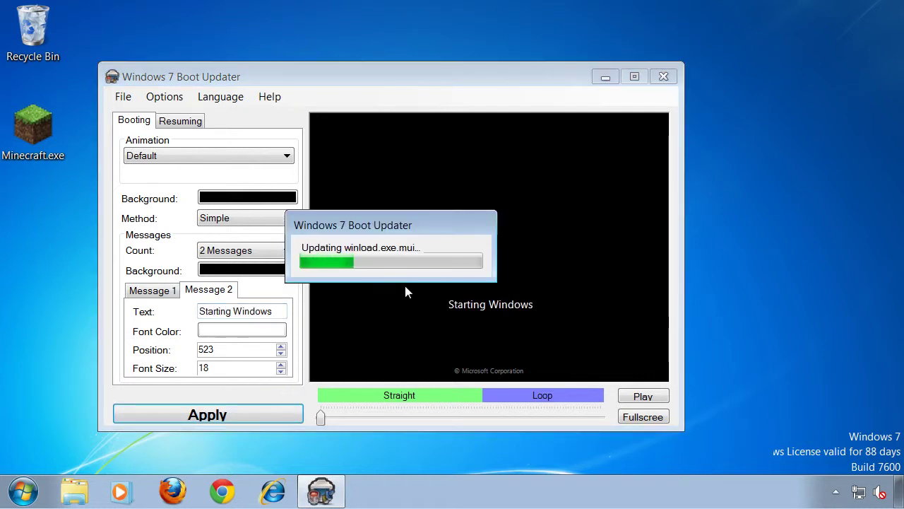
left_click(538, 322)
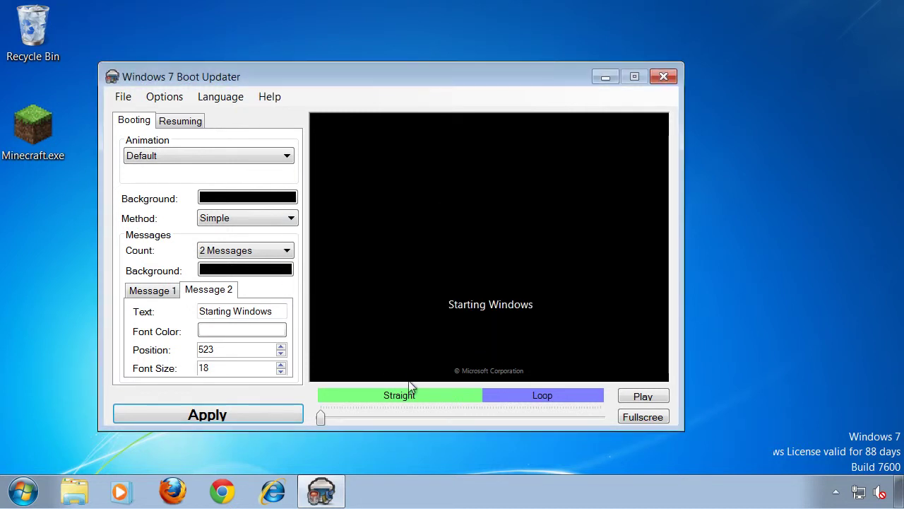